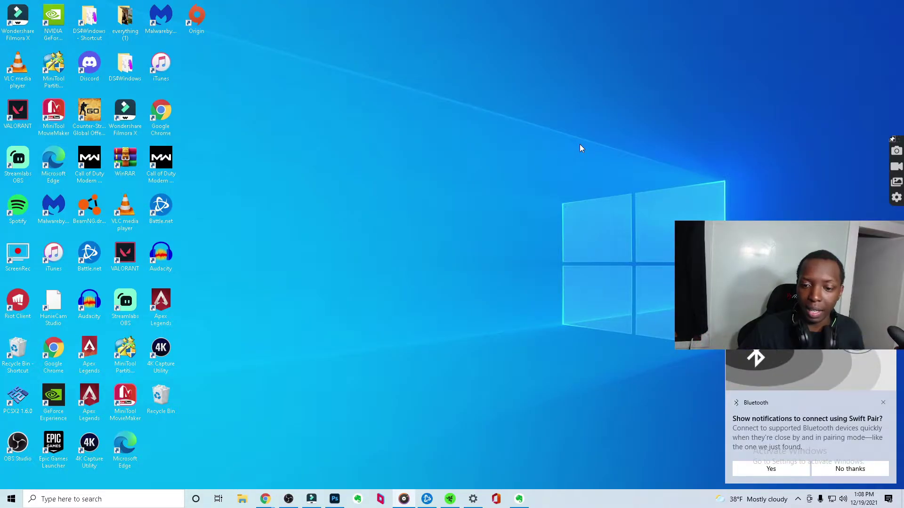
# Step: Dismiss the Swift Pair notice, search 'blue', and open Bluetooth & other devices settings
pyautogui.click(771, 469)
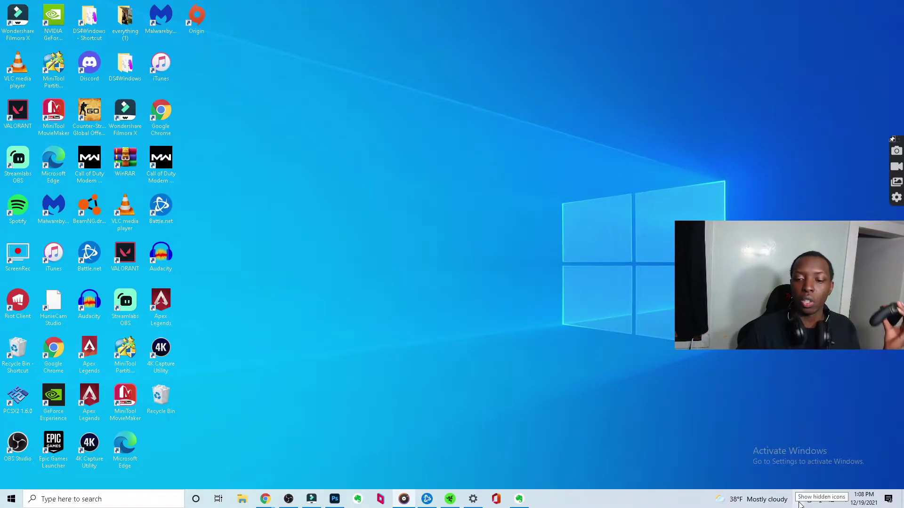
pyautogui.click(798, 501)
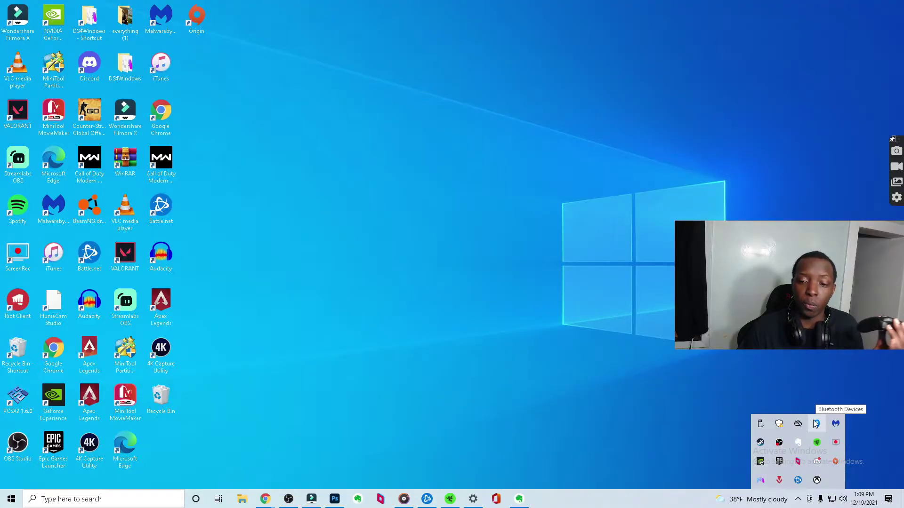
pyautogui.click(94, 500)
pyautogui.write('blue')
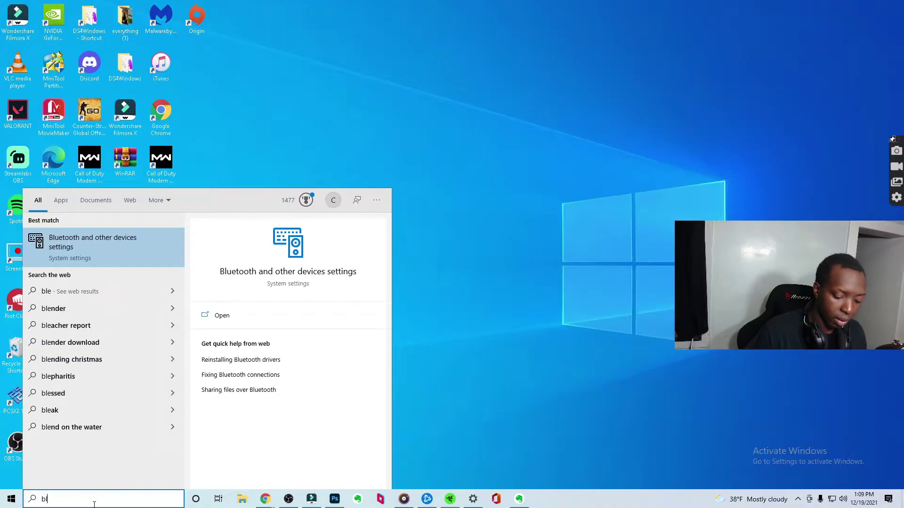
pyautogui.click(152, 250)
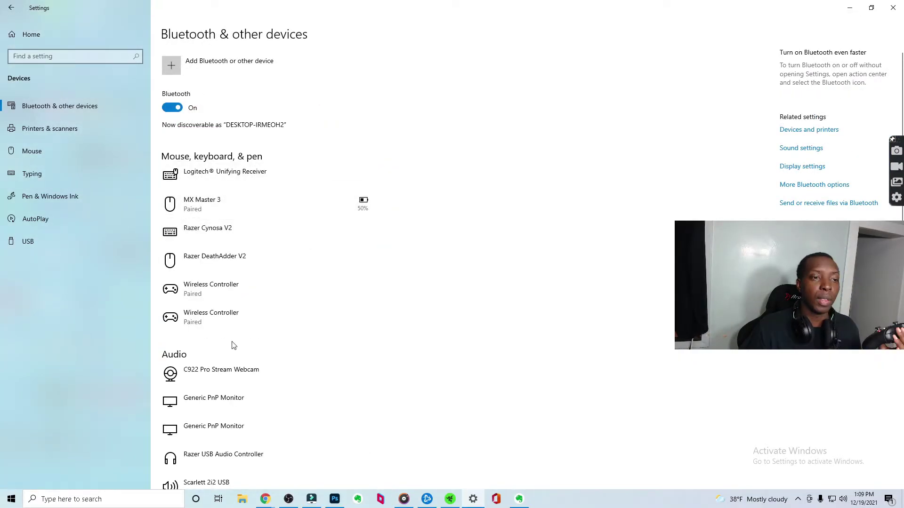
# Step: Add a Bluetooth device and connect the Xbox Wireless Controller
pyautogui.click(179, 67)
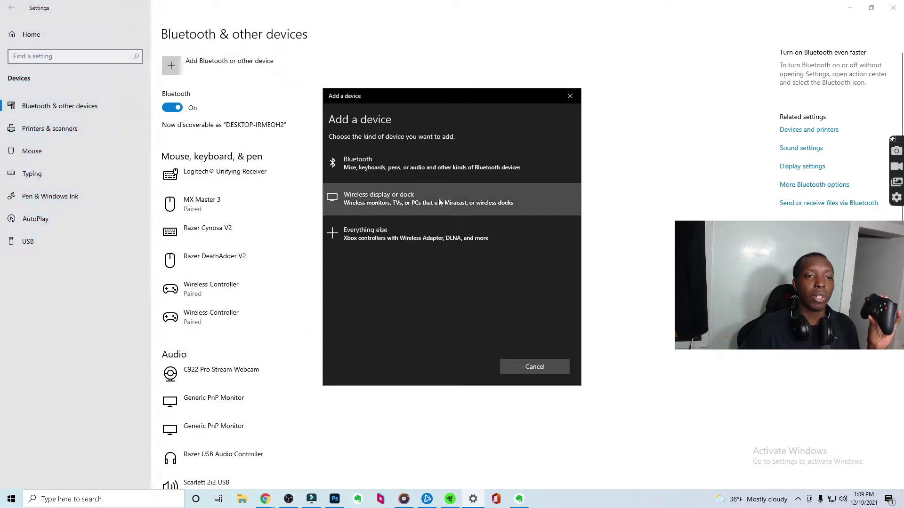
pyautogui.click(412, 163)
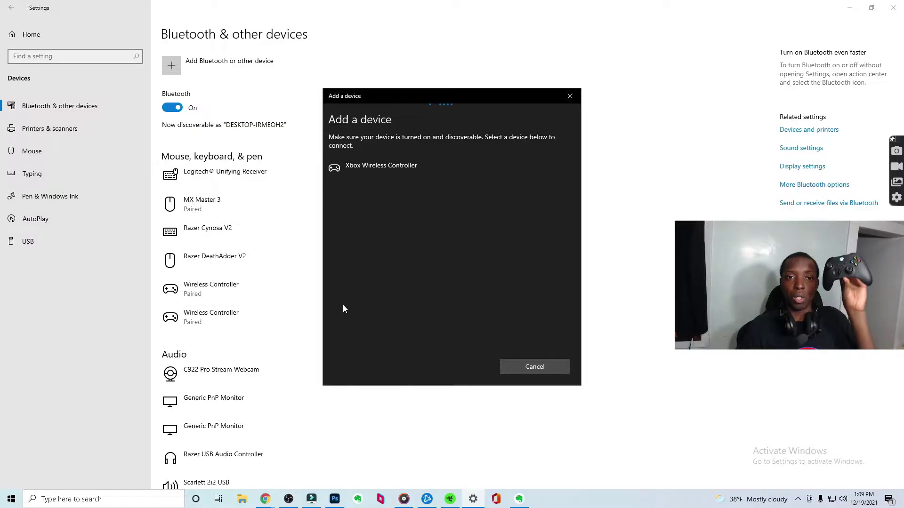
pyautogui.click(404, 168)
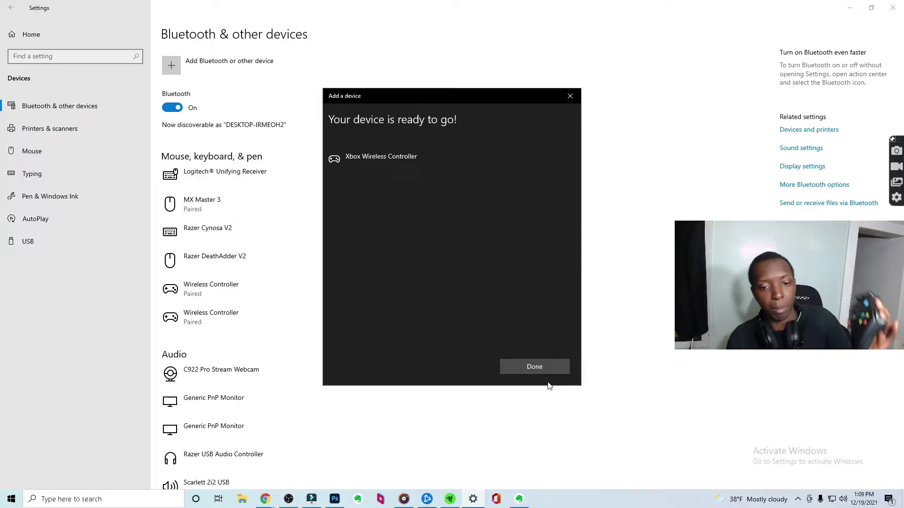
# Step: Close the completed pairing dialog with Done
pyautogui.click(537, 368)
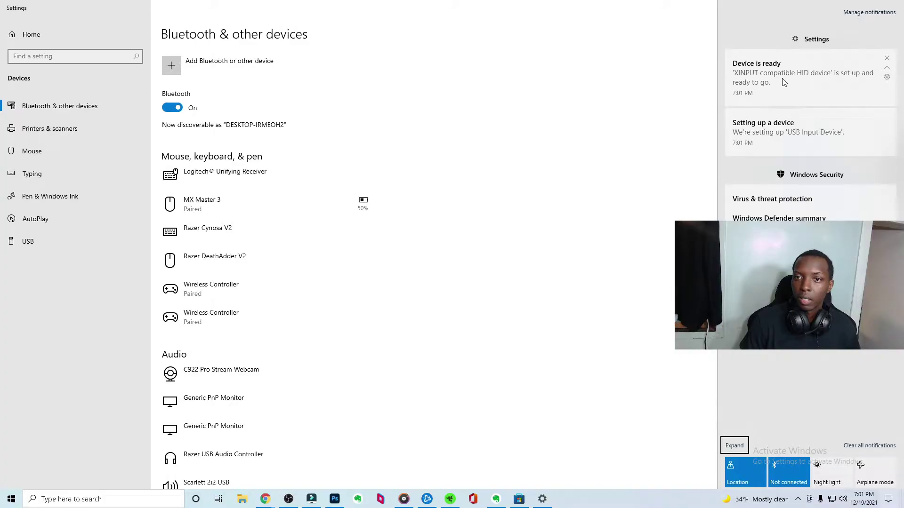
# Step: Scroll to Other devices and expand the Xbox Wireless Adapter and XINPUT compatible HID device entries
pyautogui.press('Tab')
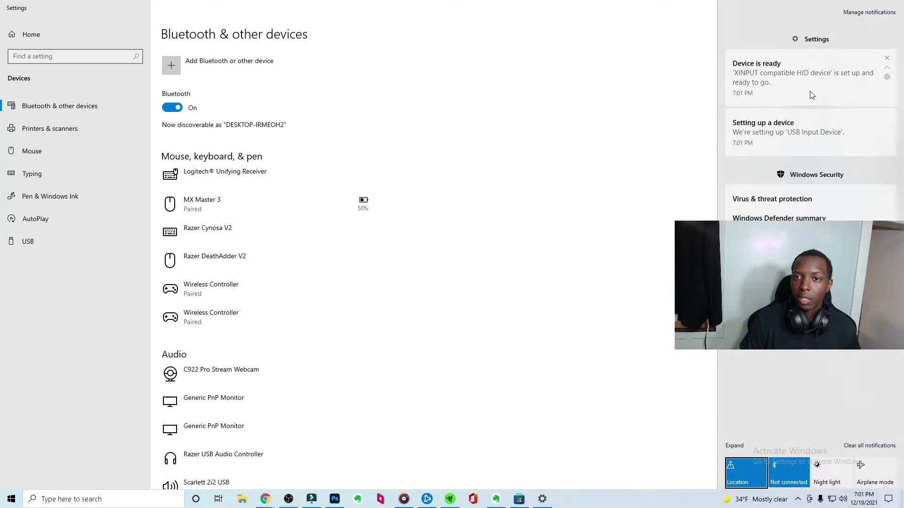
pyautogui.click(774, 134)
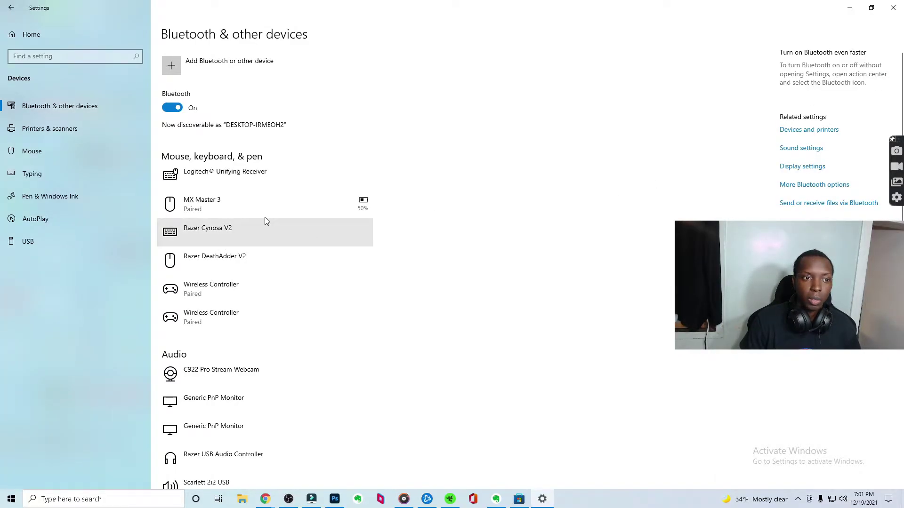
pyautogui.scroll(-8, 247, 306)
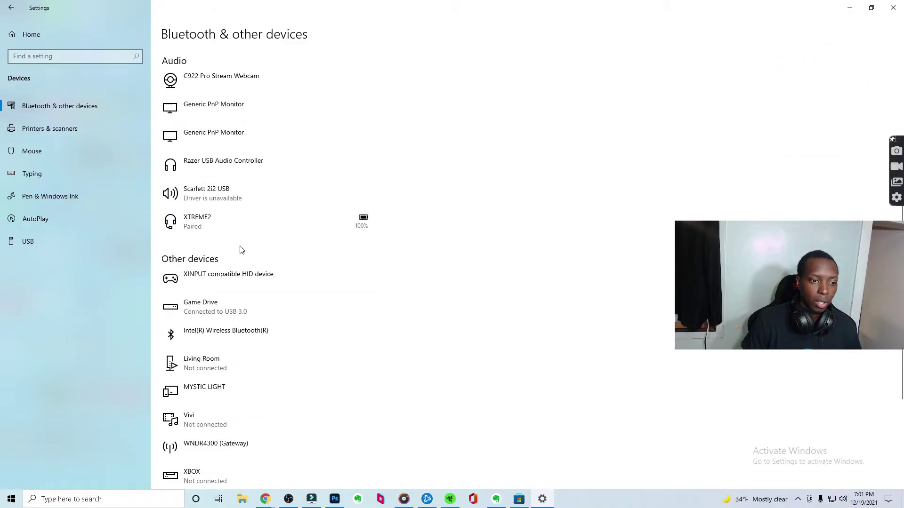
pyautogui.scroll(-2, 248, 331)
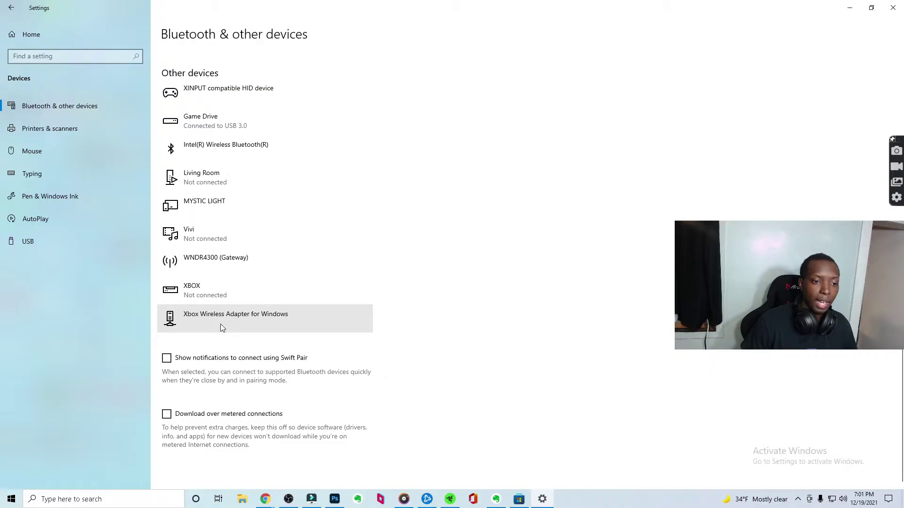
pyautogui.click(269, 324)
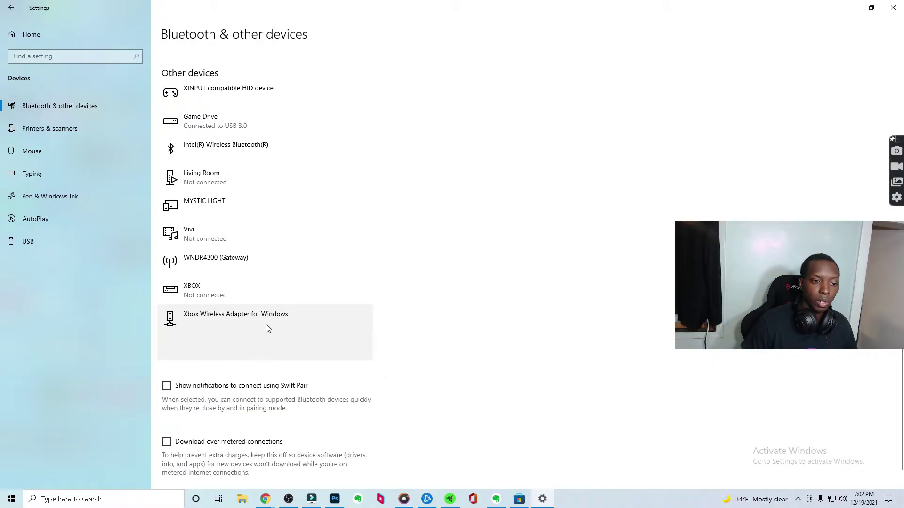
pyautogui.click(217, 96)
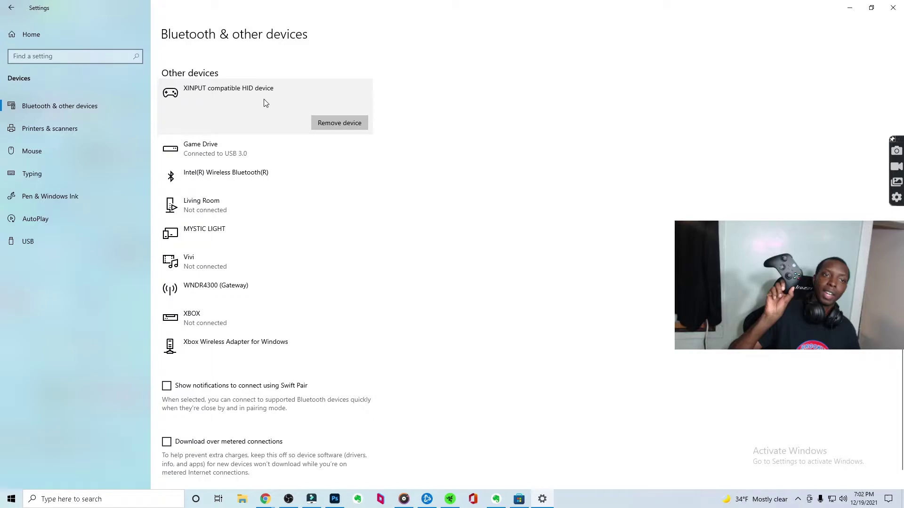
# Step: Minimise the Windows Settings window
pyautogui.click(850, 7)
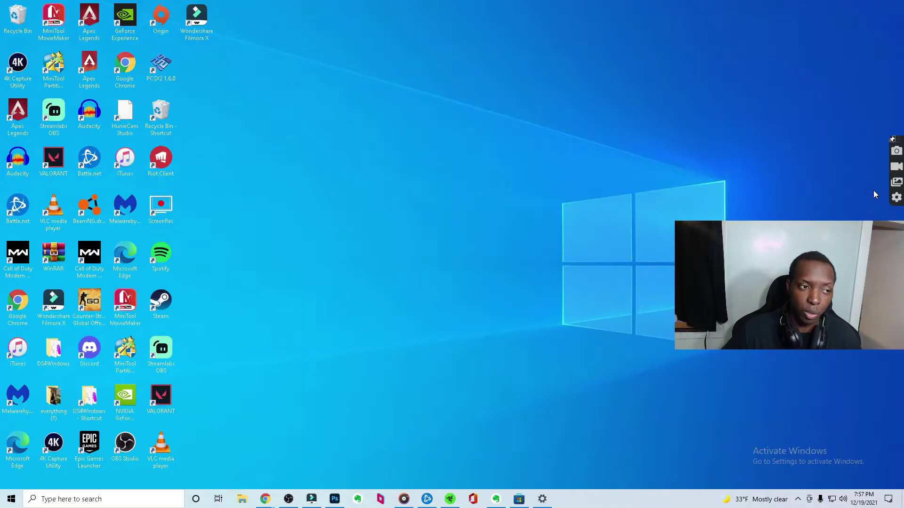
# Step: Launch Steam and open its General Controller Settings
pyautogui.doubleClick(161, 304)
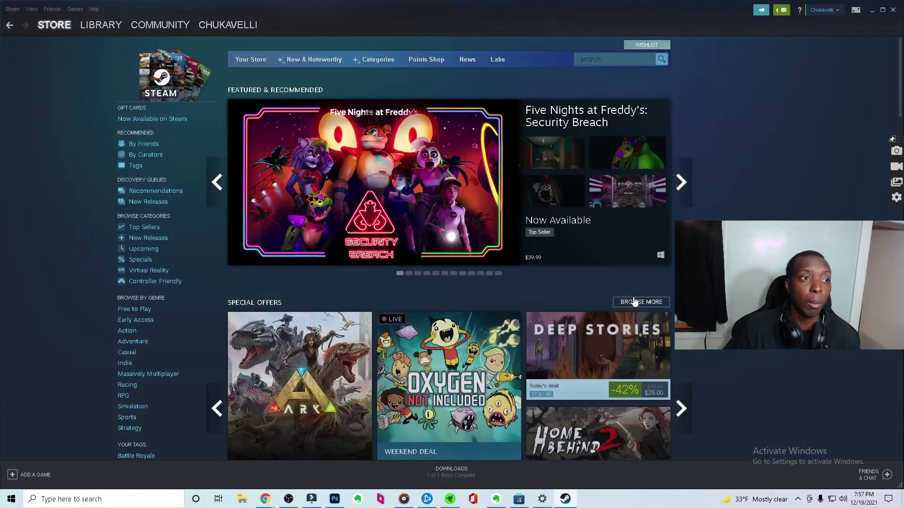
pyautogui.click(13, 9)
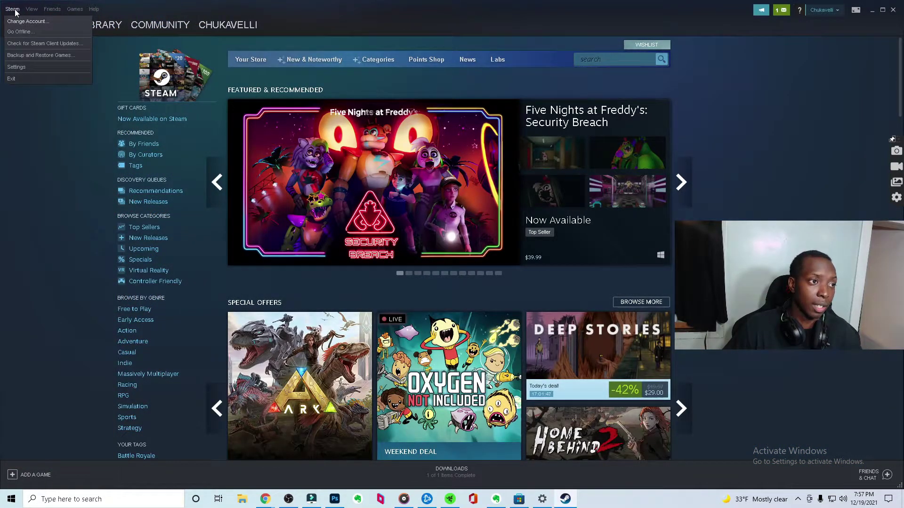
pyautogui.click(17, 67)
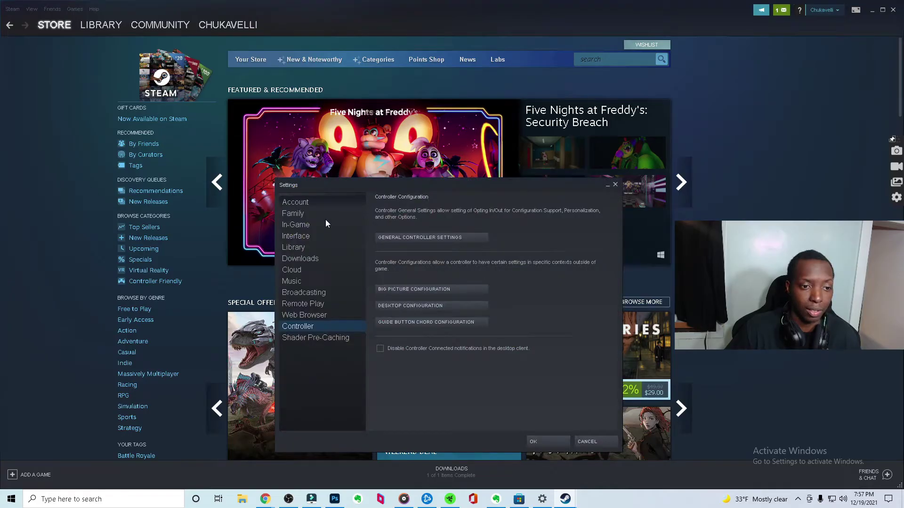
pyautogui.click(435, 236)
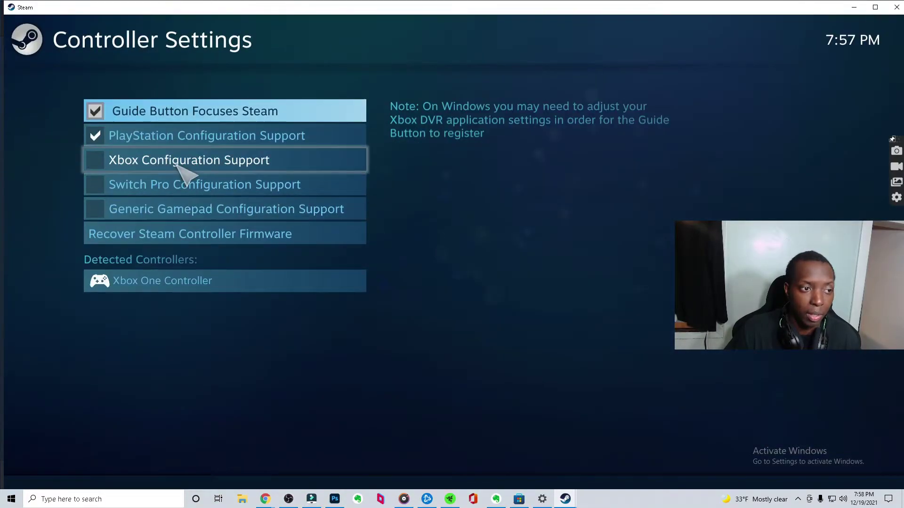
# Step: Enable Xbox Configuration and Extended Feature Support, defer the driver restart, enable Generic Gamepad support
pyautogui.click(94, 161)
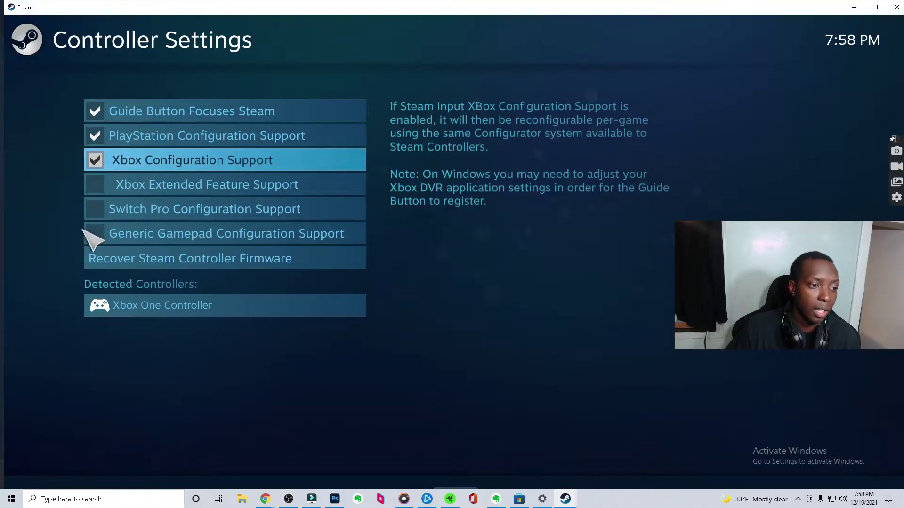
pyautogui.click(95, 185)
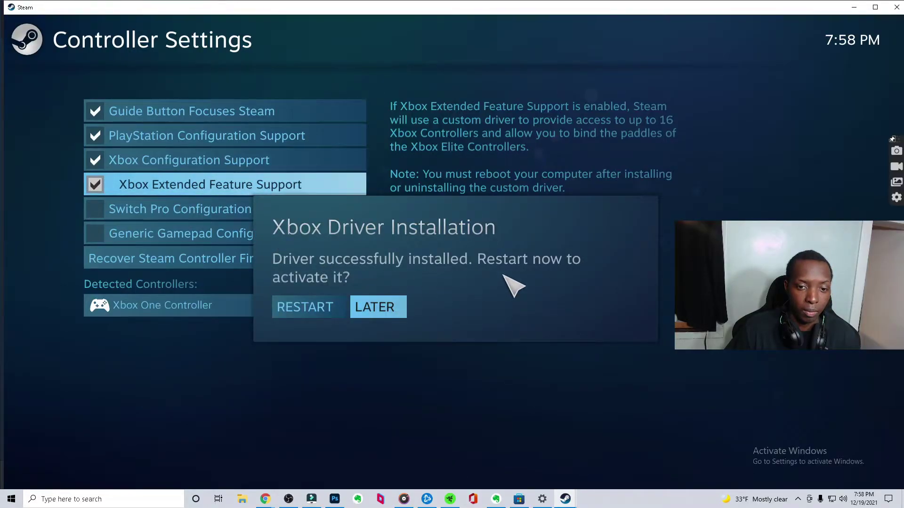
pyautogui.click(370, 307)
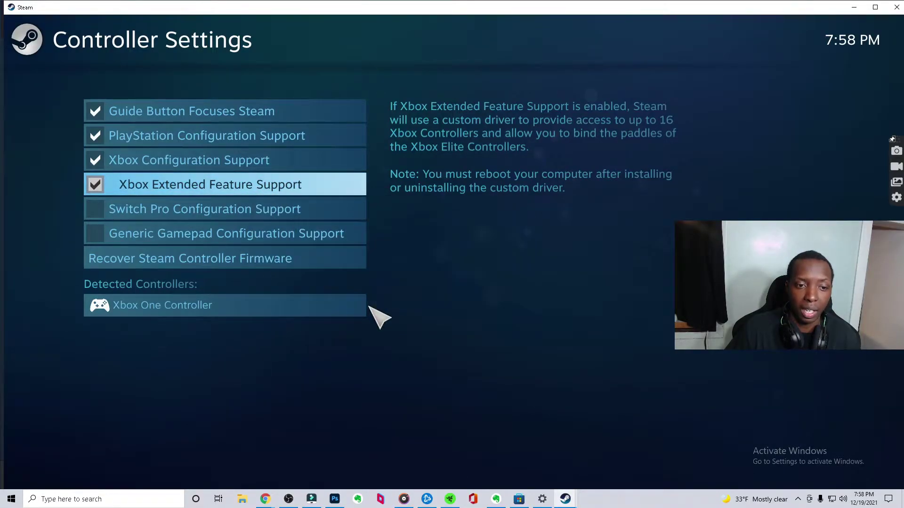
pyautogui.click(98, 232)
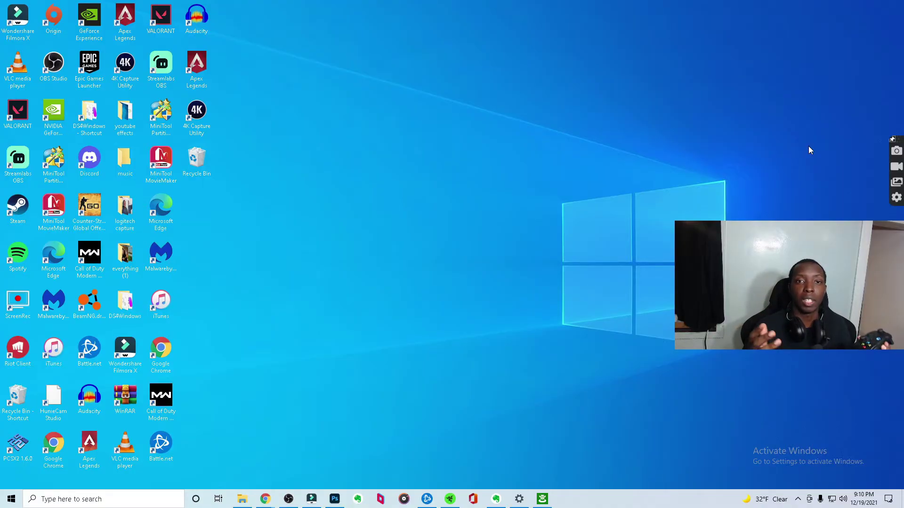
pyautogui.press('super+g')
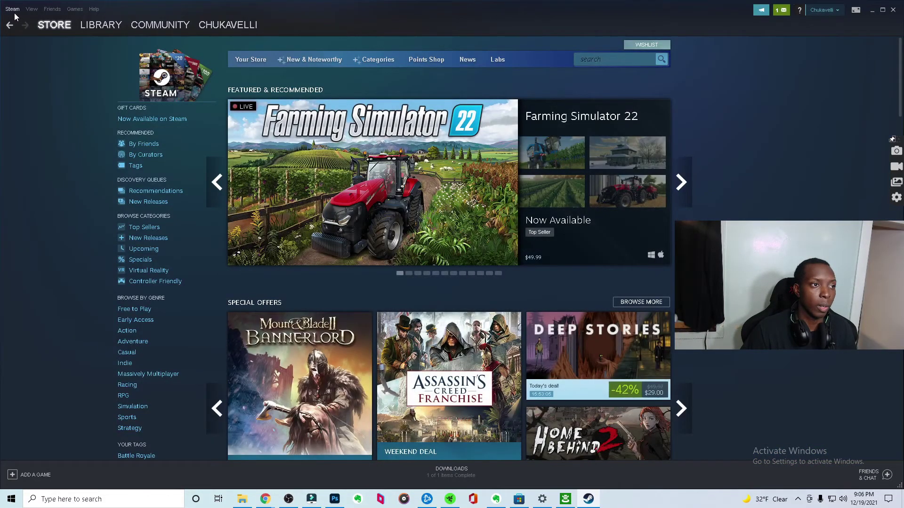
# Step: Turn on Guide Button Focuses Steam in General Controller Settings
pyautogui.click(12, 9)
pyautogui.click(36, 62)
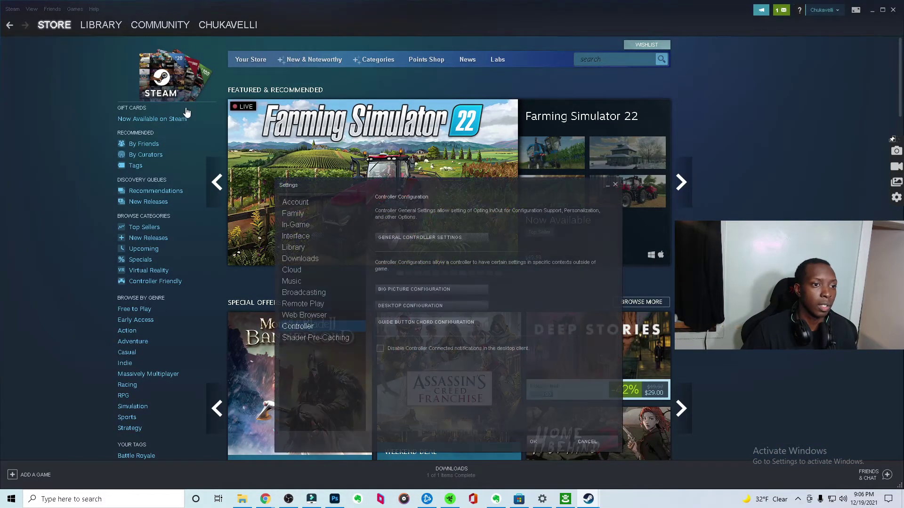
pyautogui.click(430, 238)
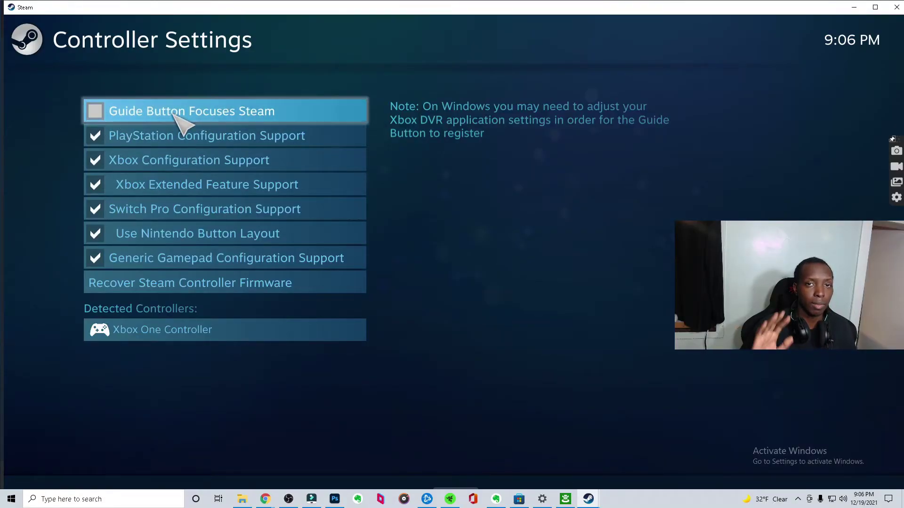
pyautogui.click(98, 114)
# Step: Exit the full-screen controller settings and dismiss the Steam settings dialog
pyautogui.click(899, 7)
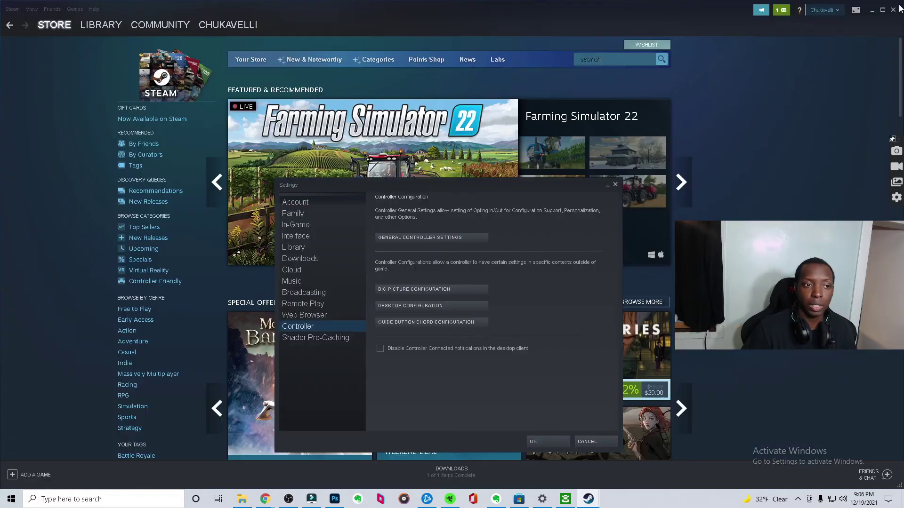
pyautogui.press('Escape')
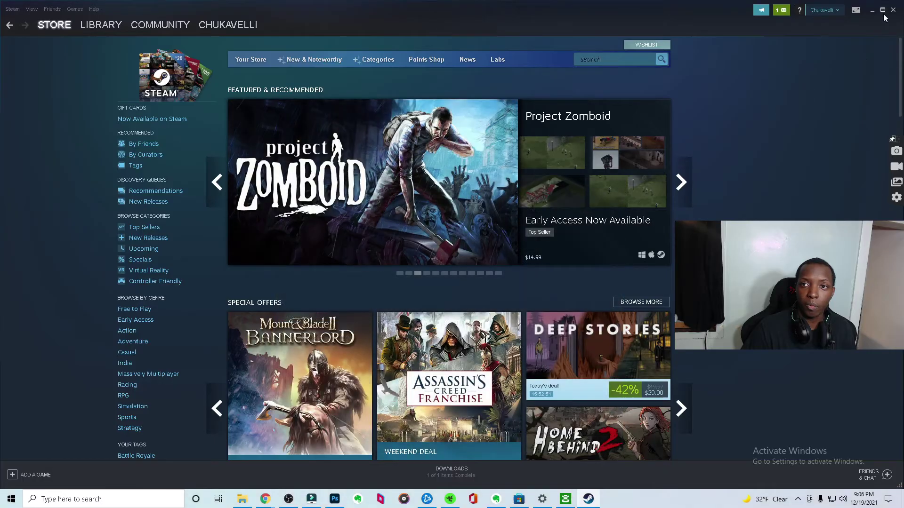
pyautogui.click(893, 9)
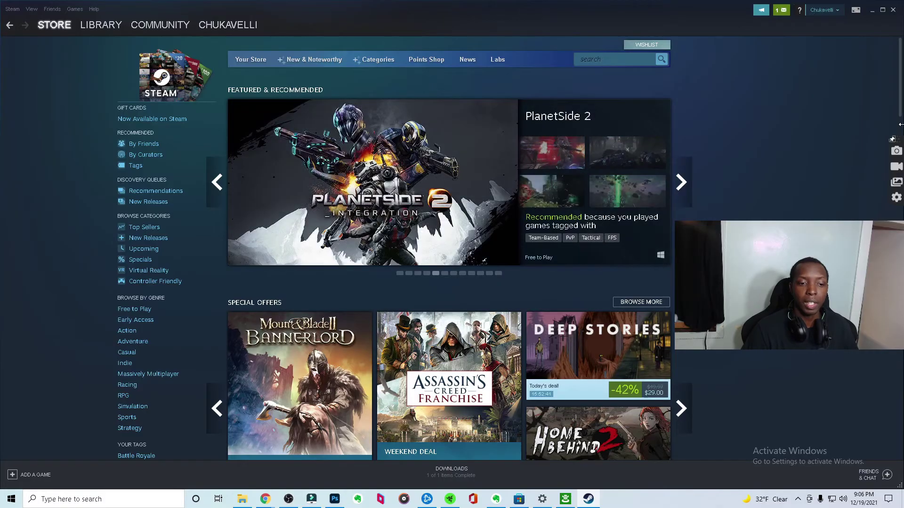
# Step: Close Steam, then open the Xbox Accessories listing in Microsoft Store from Chrome
pyautogui.click(893, 9)
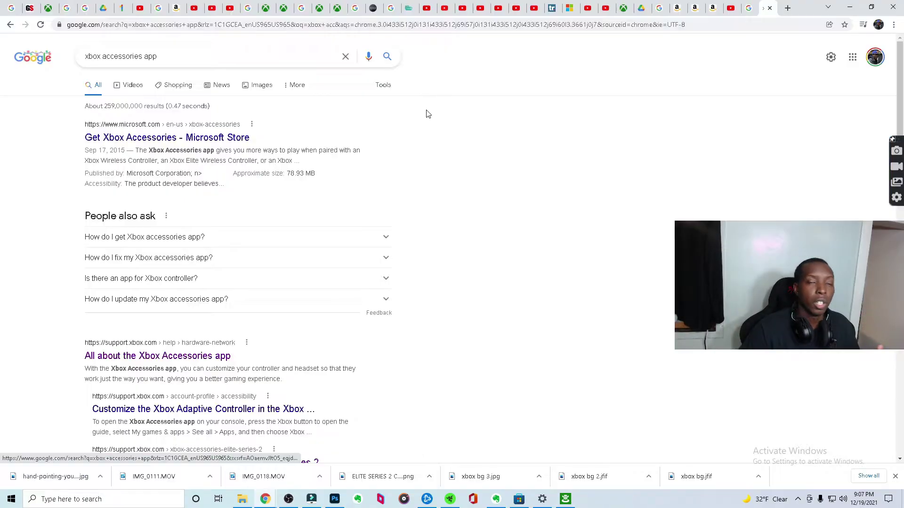
pyautogui.click(195, 139)
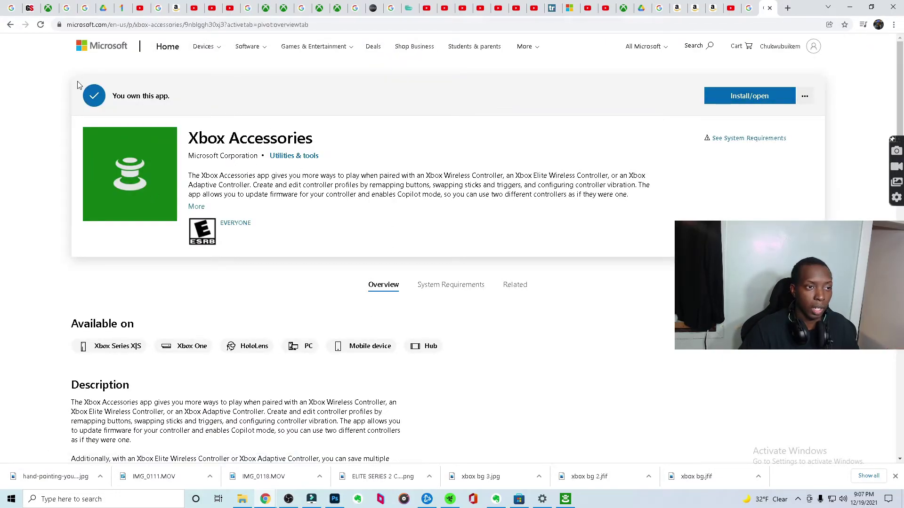
pyautogui.click(737, 102)
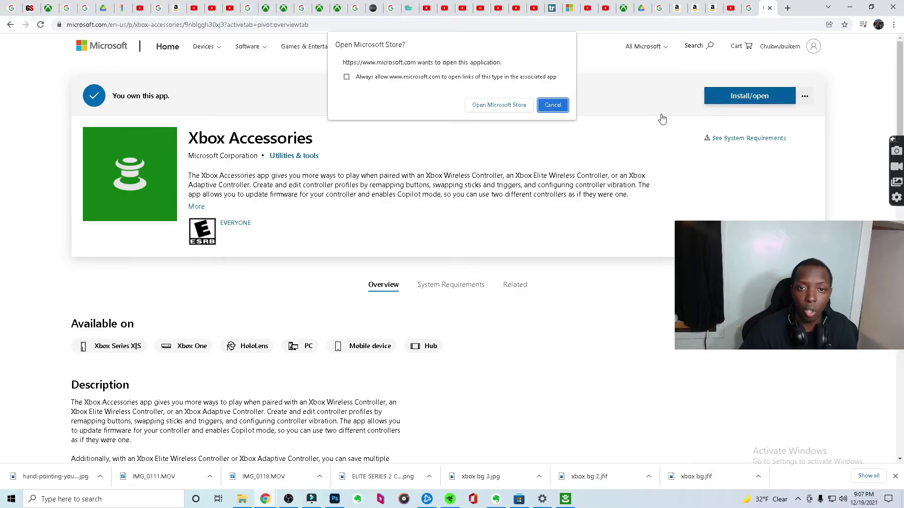
pyautogui.click(514, 105)
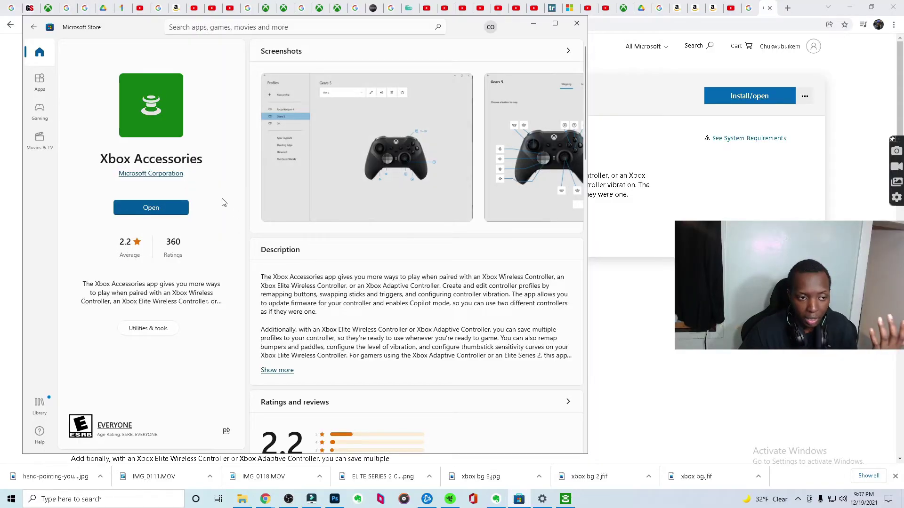
# Step: Launch Xbox Accessories from its Store page, then minimise the Store and Chrome windows
pyautogui.scroll(-2, 385, 275)
pyautogui.scroll(-5, 385, 274)
pyautogui.scroll(6, 374, 211)
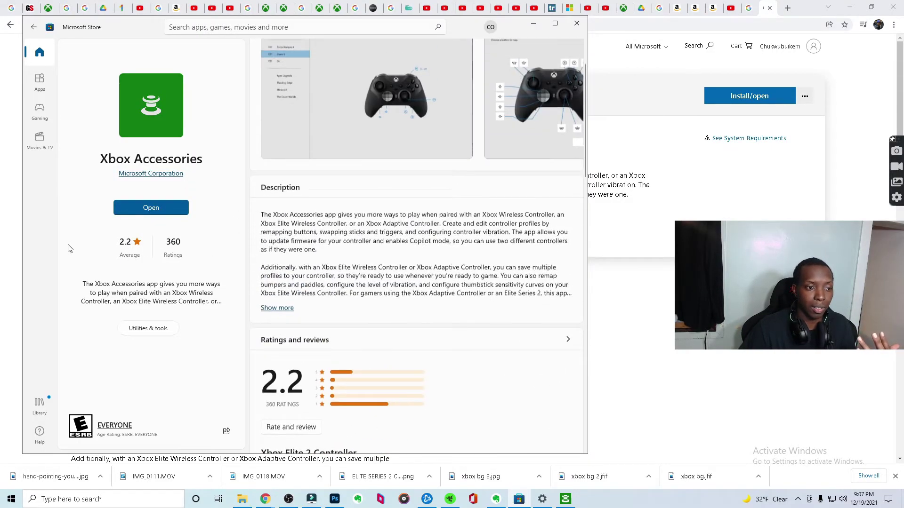
pyautogui.click(169, 211)
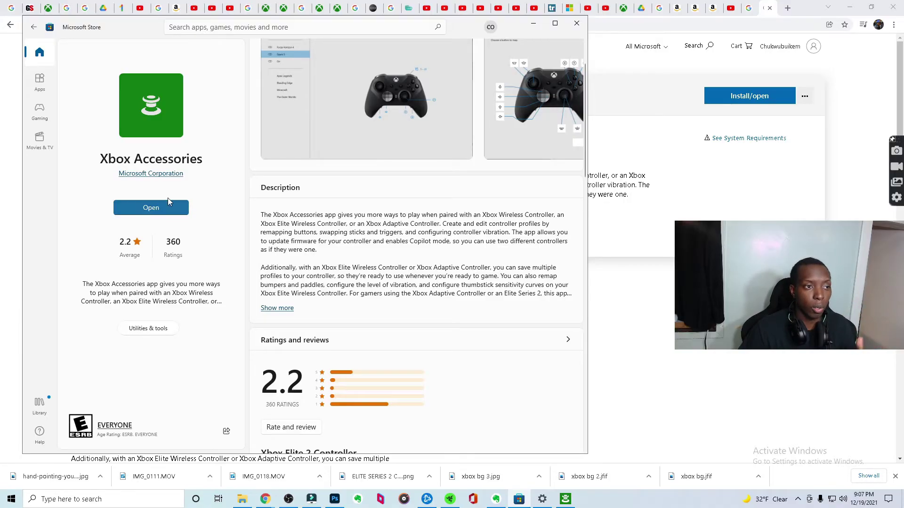
pyautogui.click(536, 24)
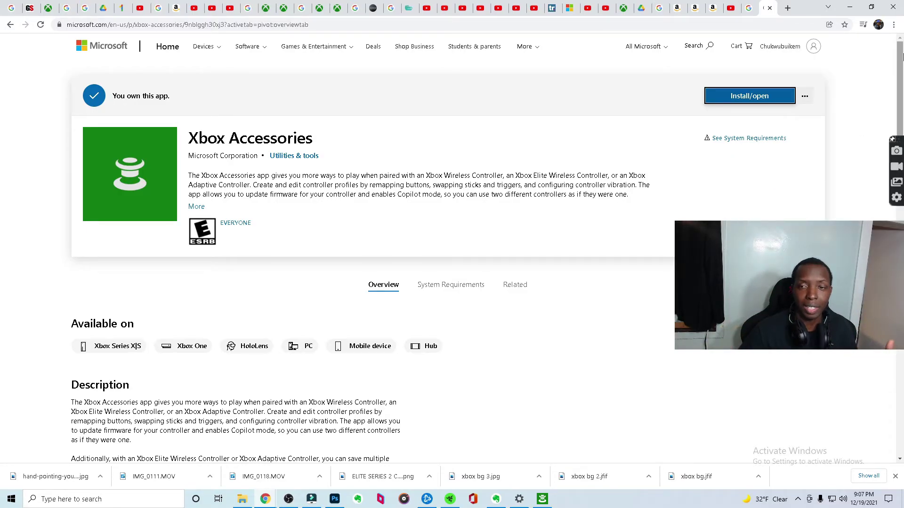
pyautogui.click(851, 7)
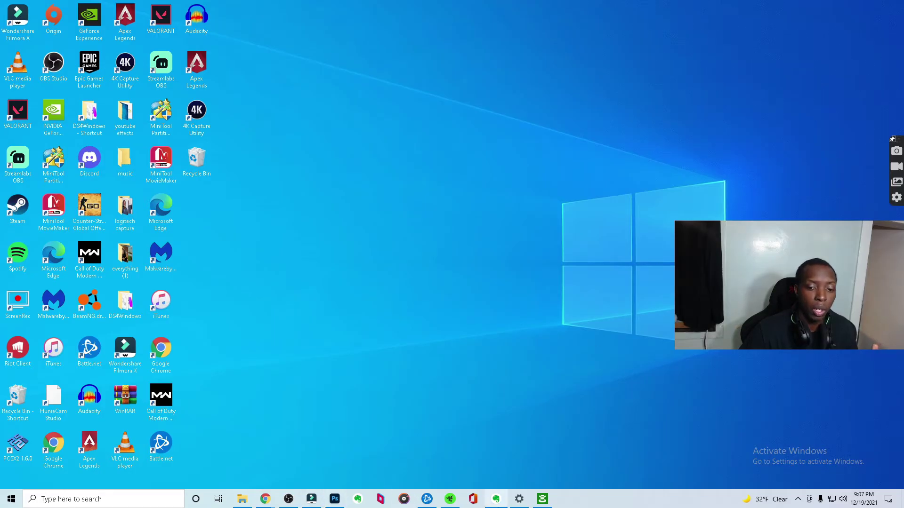
# Step: Restore the Xbox Accessories window from the taskbar, shift it slightly right, and browse its devices
pyautogui.click(542, 500)
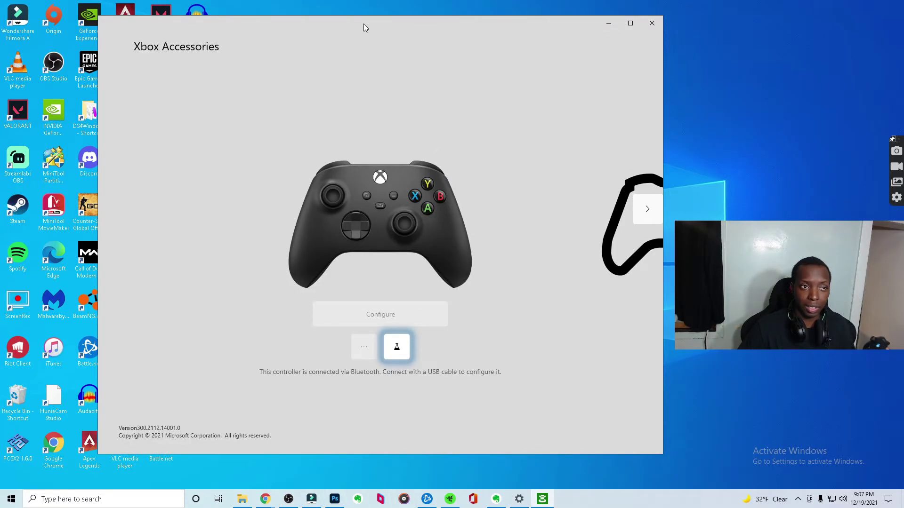
pyautogui.moveTo(364, 24); pyautogui.dragTo(391, 26)
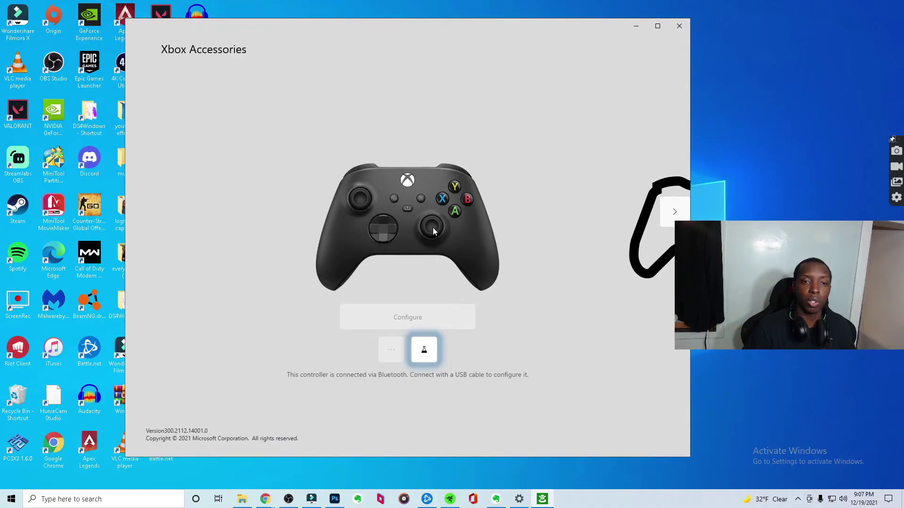
pyautogui.scroll(-1, 433, 228)
pyautogui.scroll(1, 433, 227)
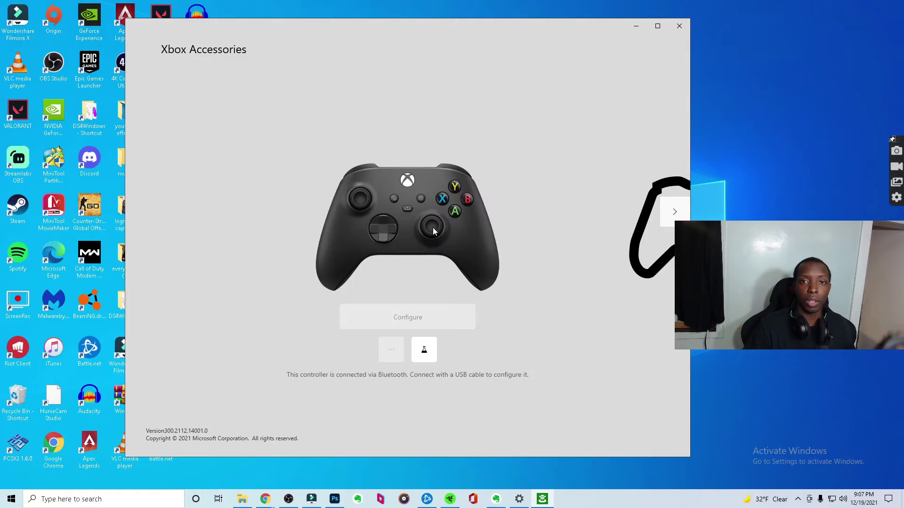